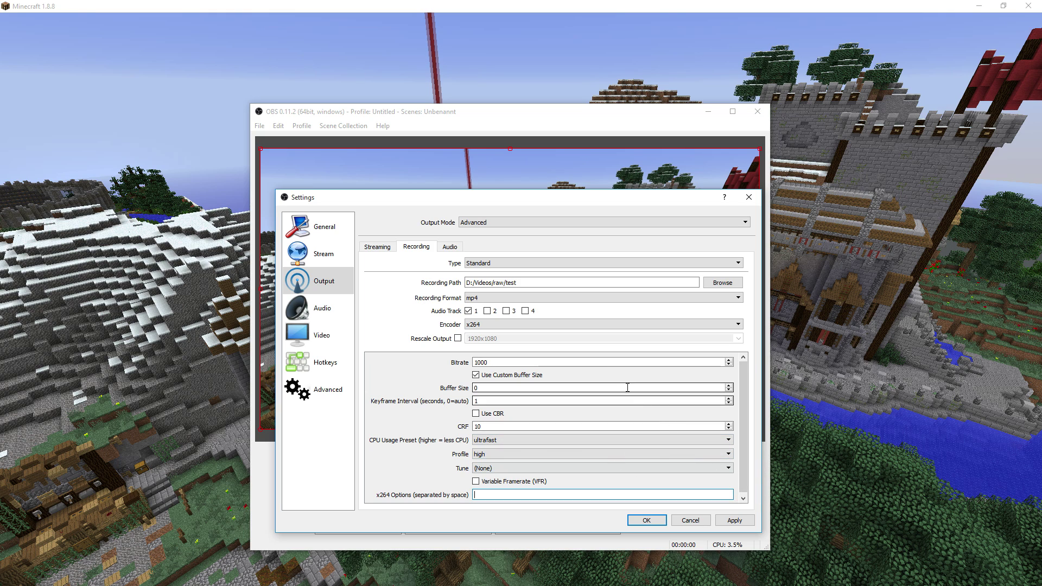
In the Output settings' Audio tab, keep the Track 1 audio bitrate at 192.
left_click(458, 248)
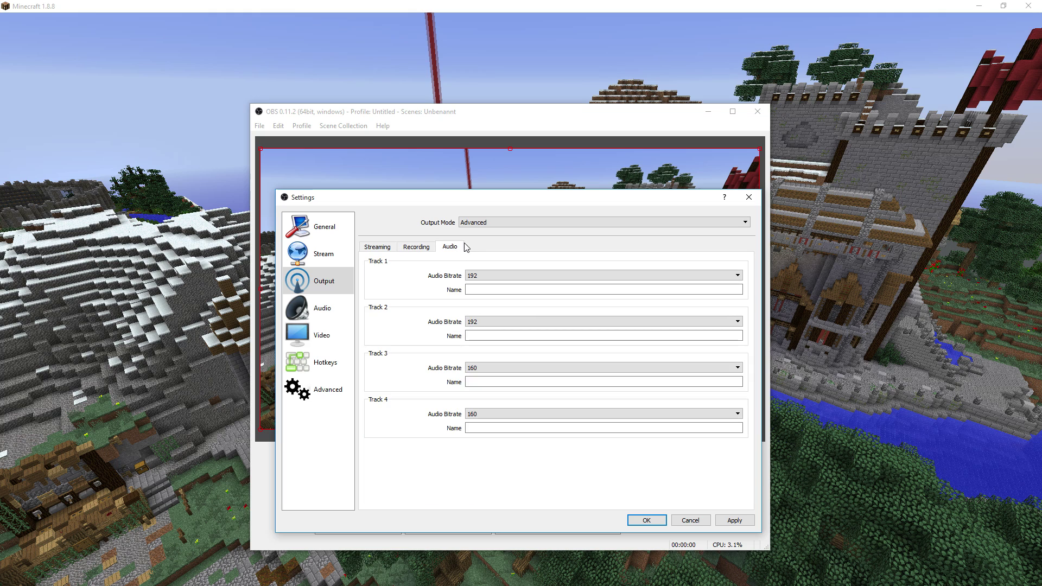
left_click(485, 275)
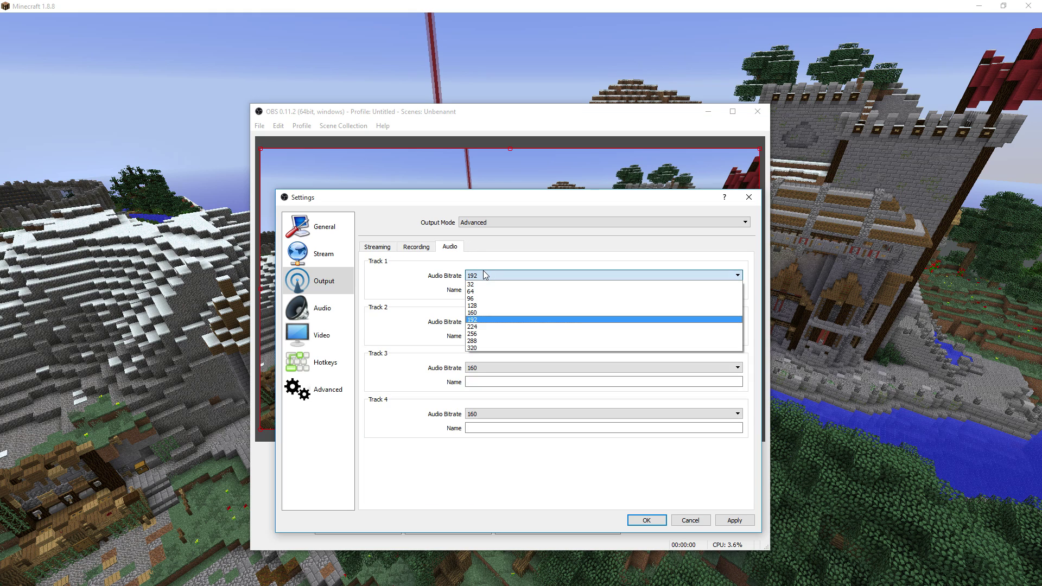
left_click(485, 275)
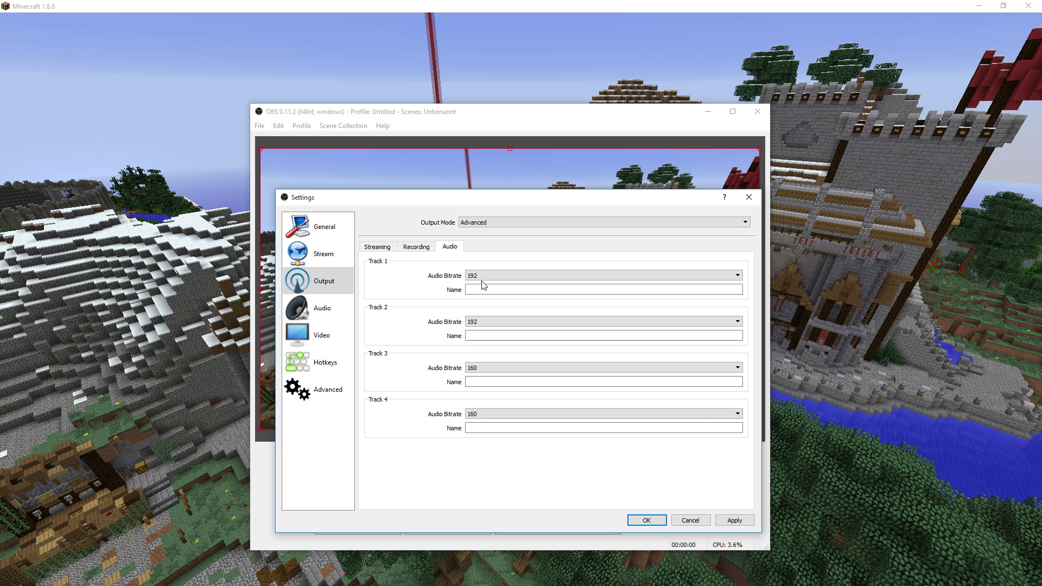
left_click(482, 277)
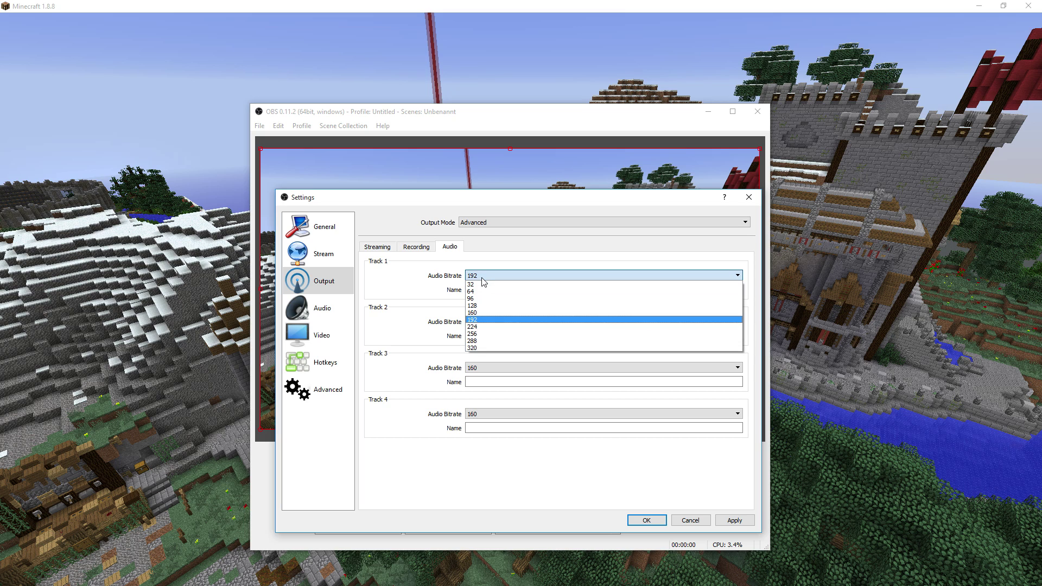
left_click(482, 278)
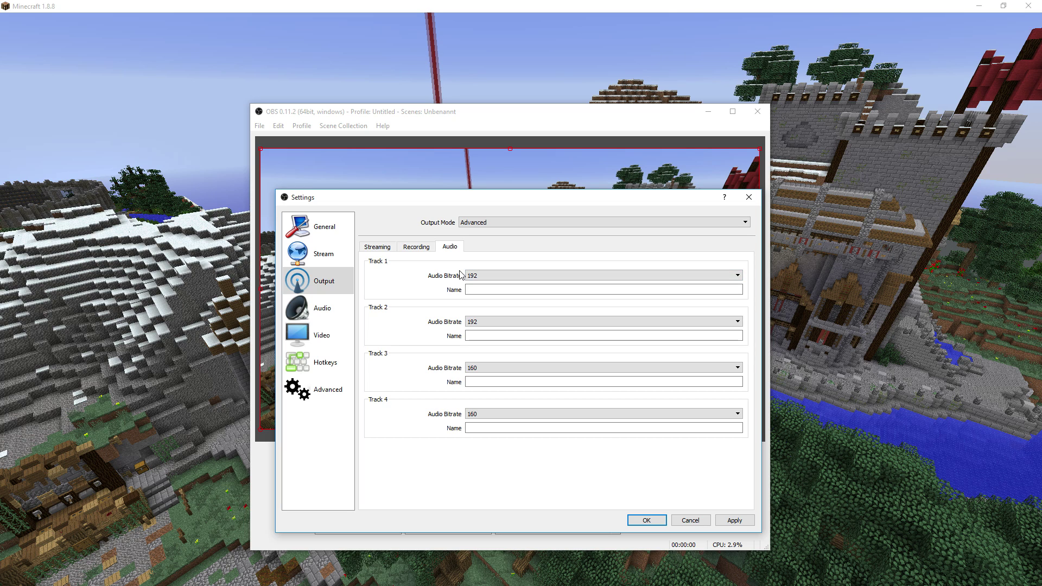
Review the desktop audio and microphone devices, then view the 1920x1080, 60 FPS video settings.
left_click(327, 312)
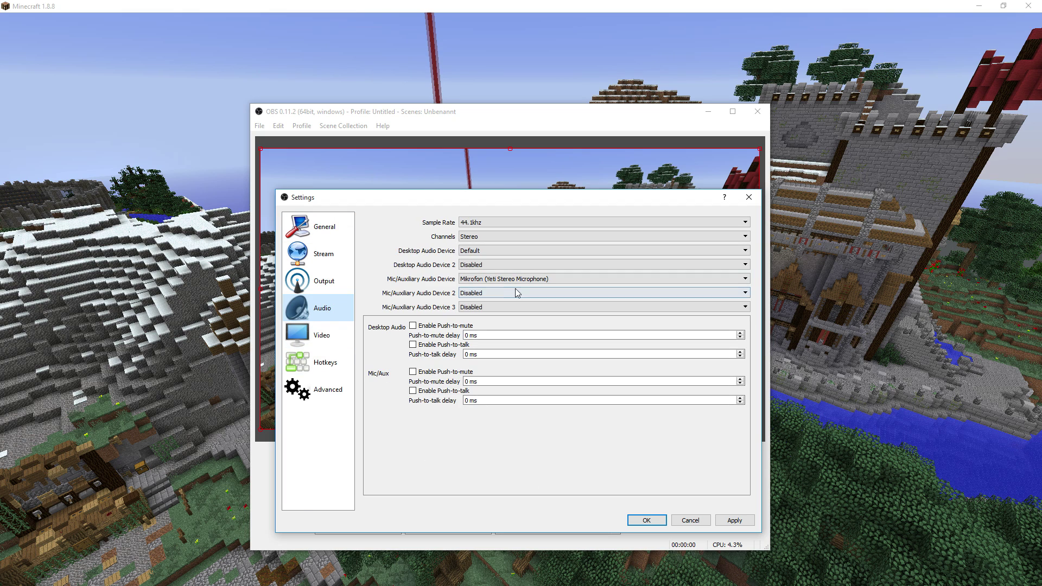
left_click(483, 250)
left_click(480, 259)
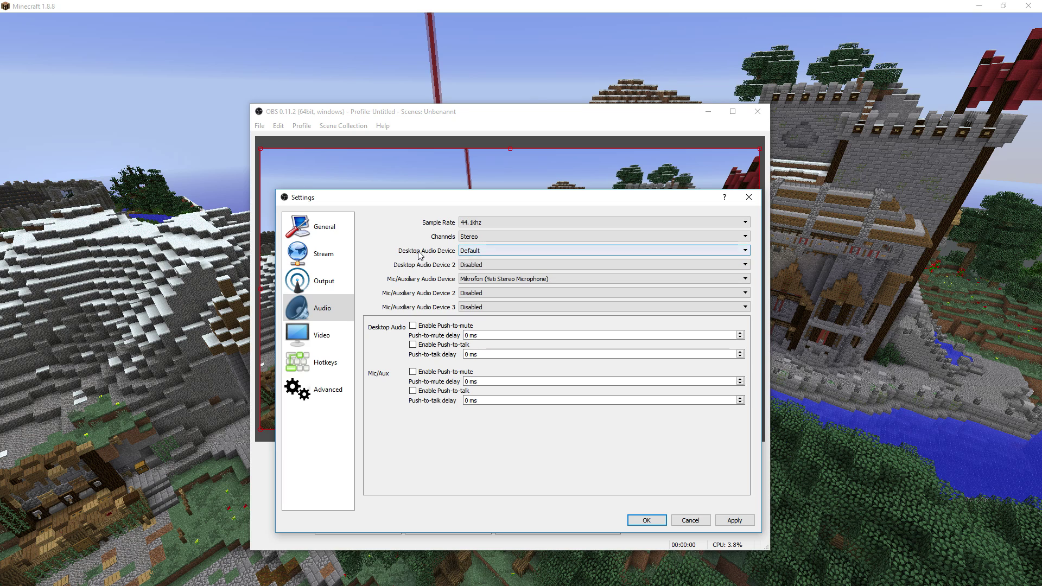
left_click(473, 279)
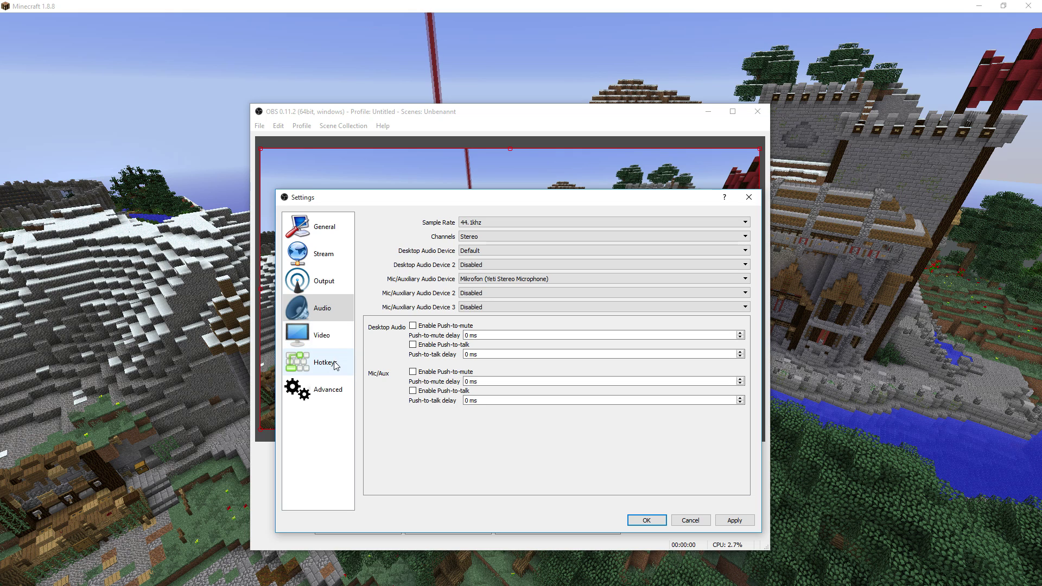
left_click(322, 335)
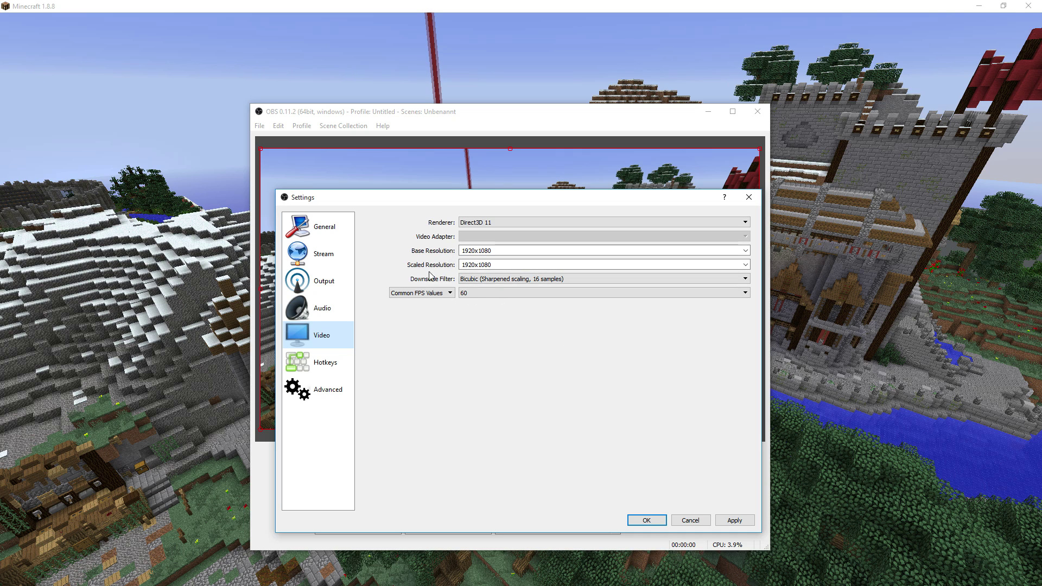
double_click(512, 251)
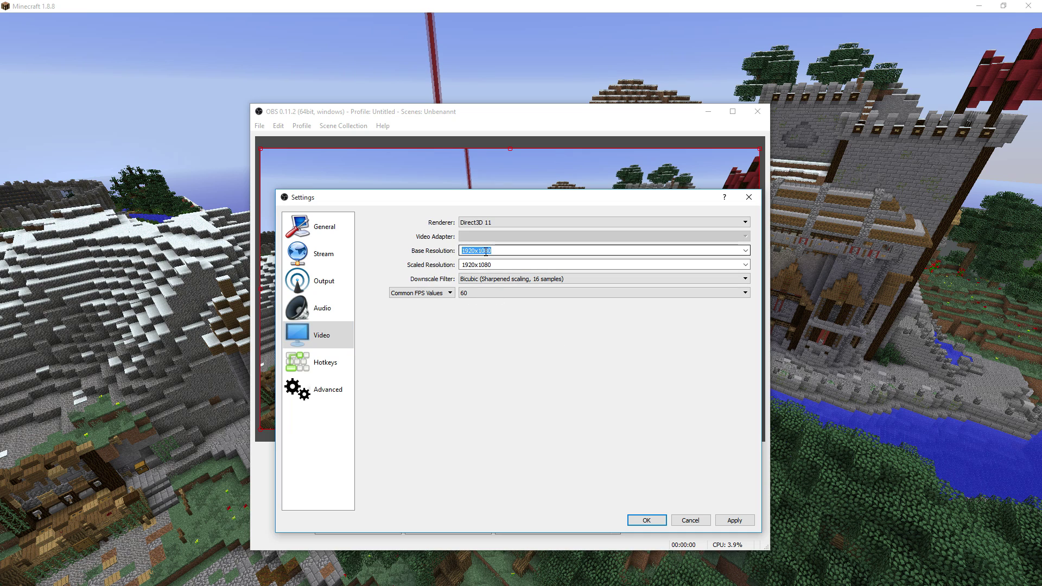
left_click_drag(508, 264, 462, 264)
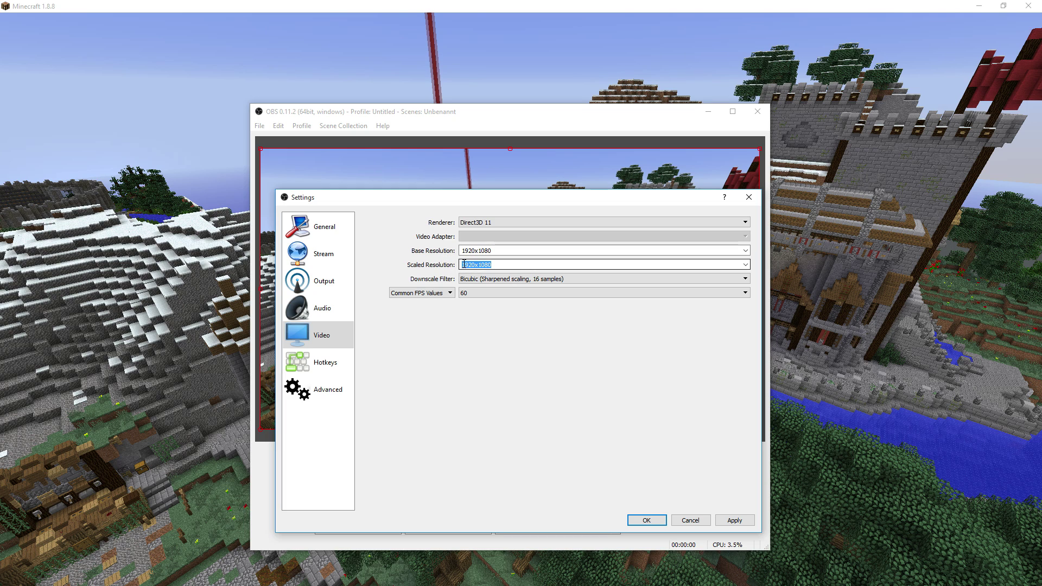
left_click(482, 264)
left_click_drag(491, 265, 479, 265)
left_click(497, 265)
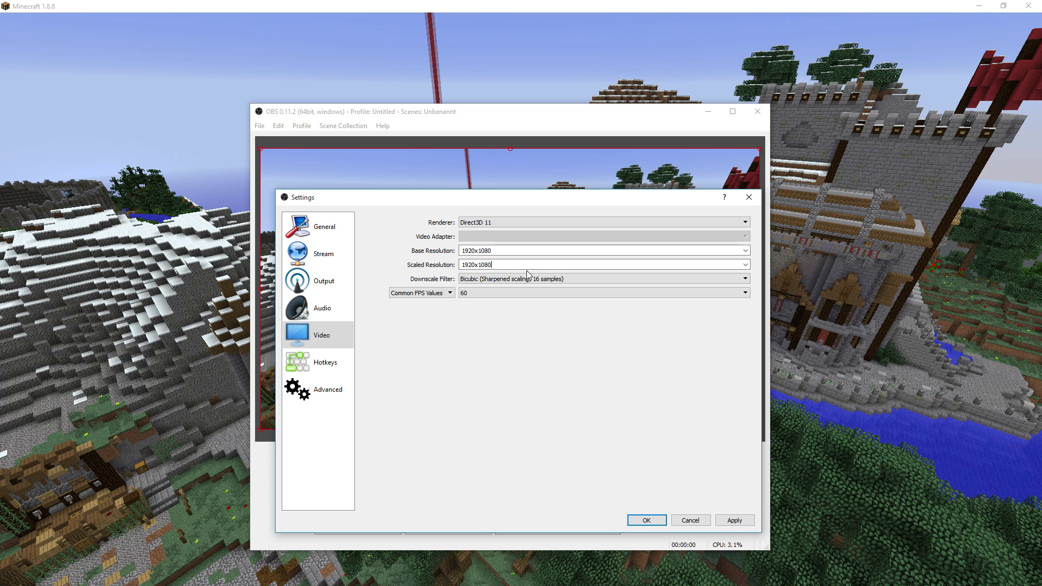
left_click(746, 265)
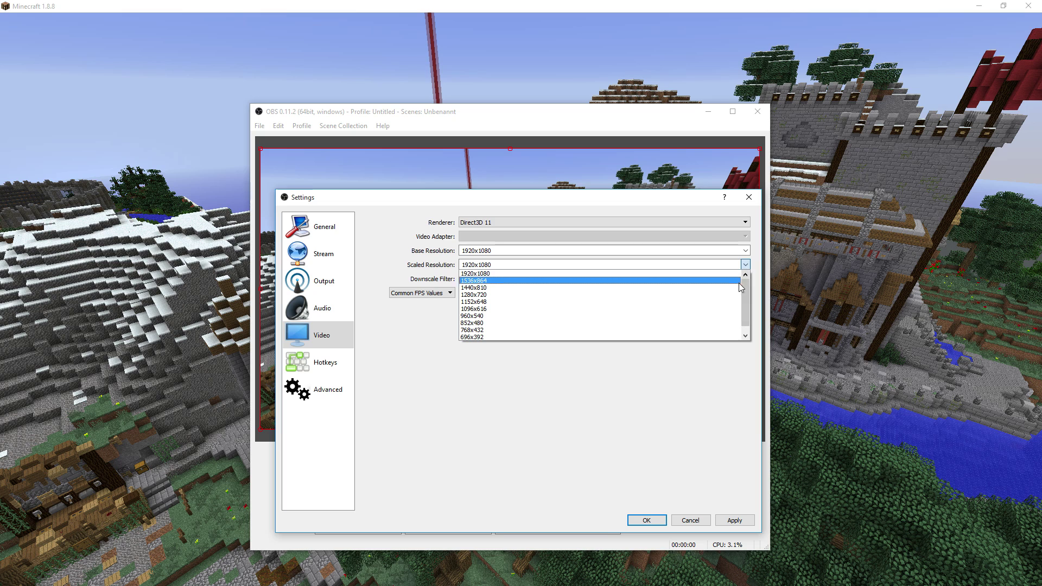
left_click(716, 294)
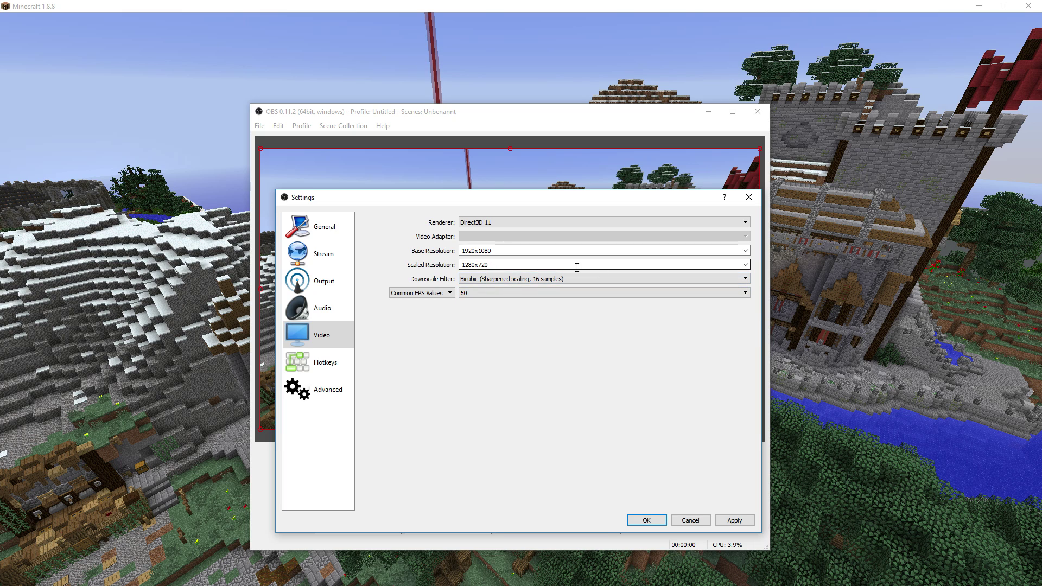
left_click(746, 265)
left_click(608, 274)
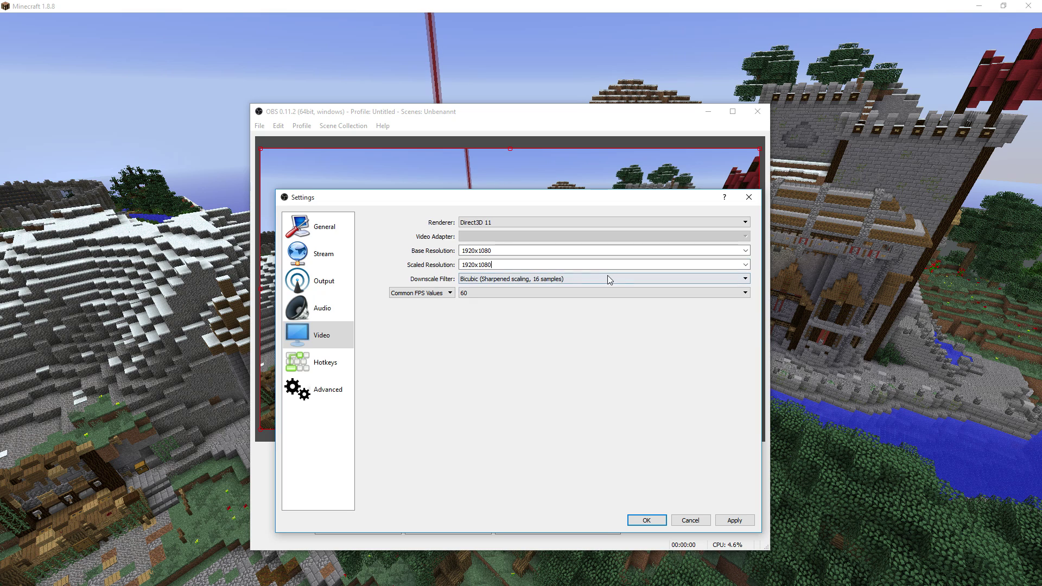
left_click(468, 294)
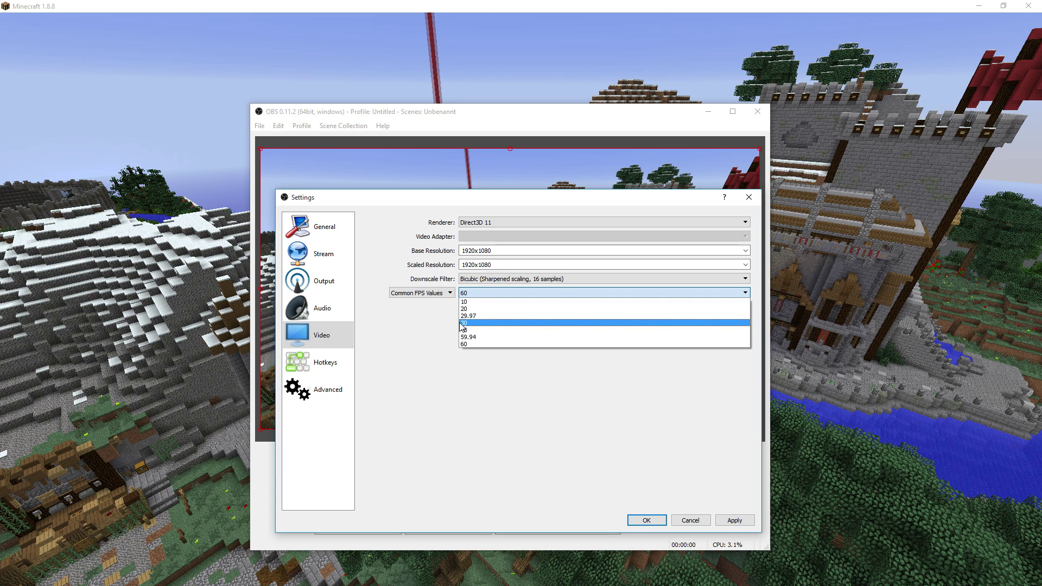
left_click(413, 367)
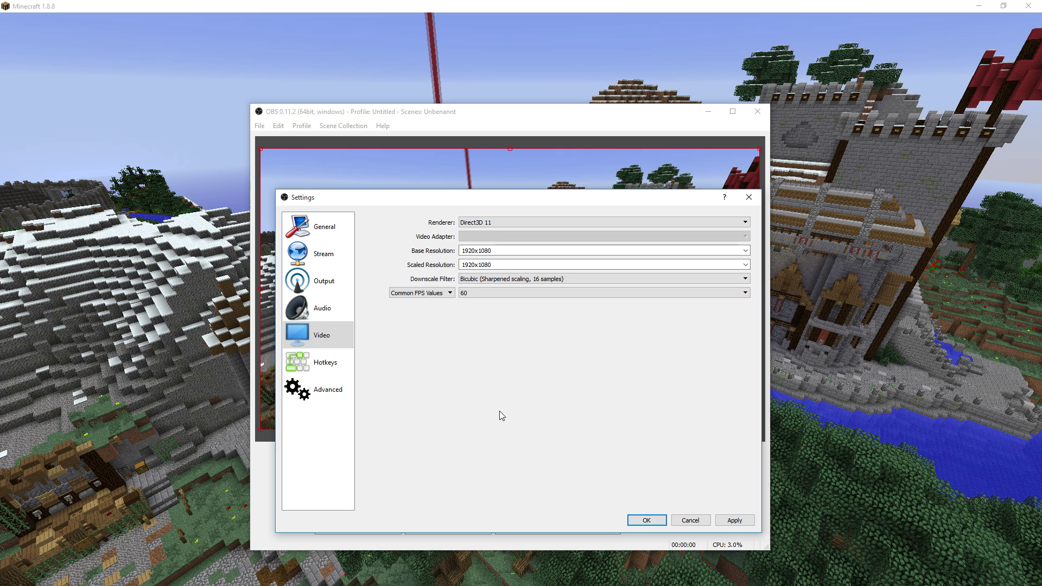
left_click(465, 296)
left_click(469, 294)
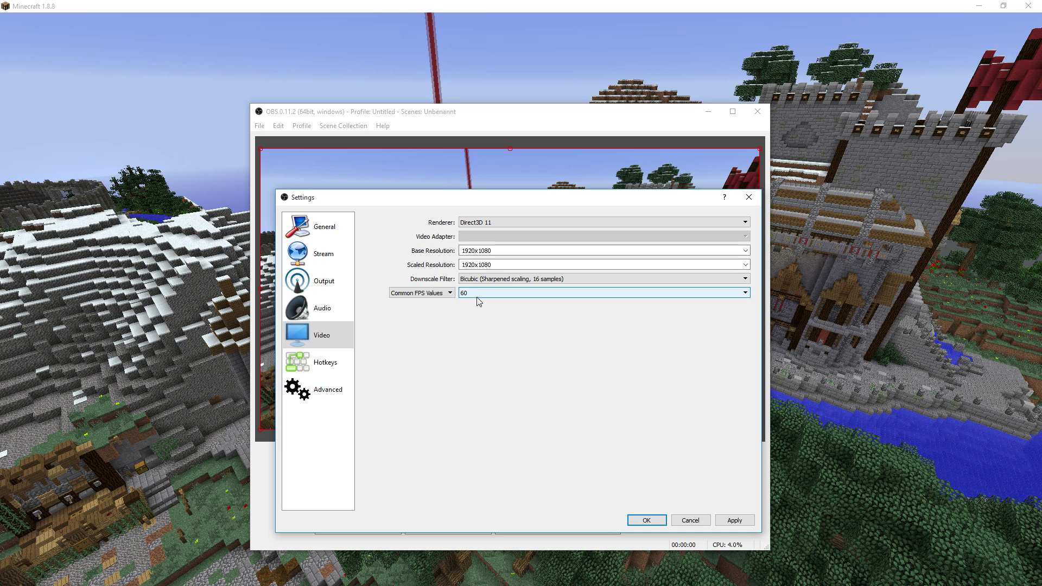
left_click(474, 295)
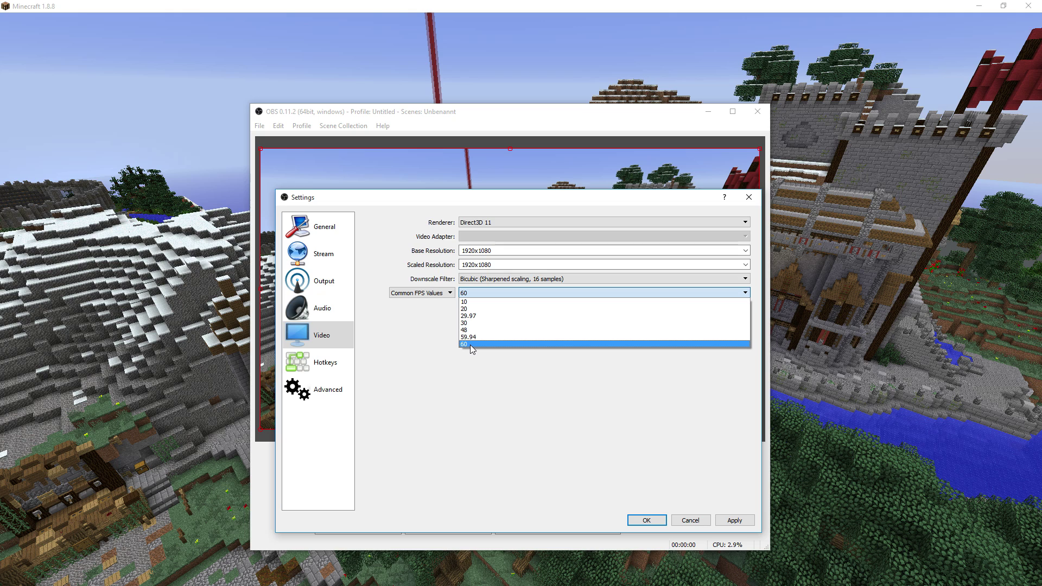
left_click(426, 355)
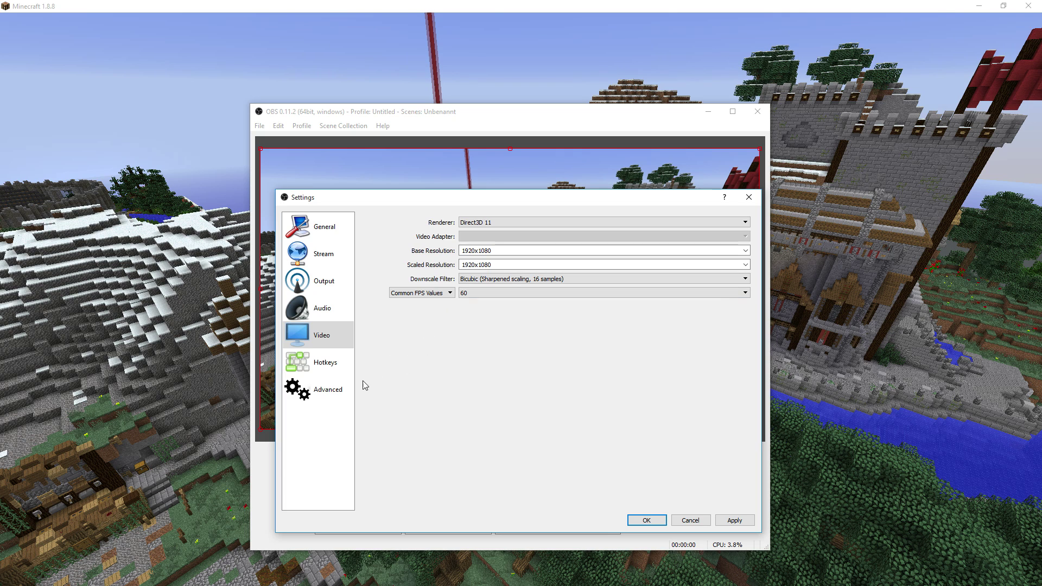
Look over the Hotkeys and Advanced pages, then confirm the settings with OK.
left_click(328, 363)
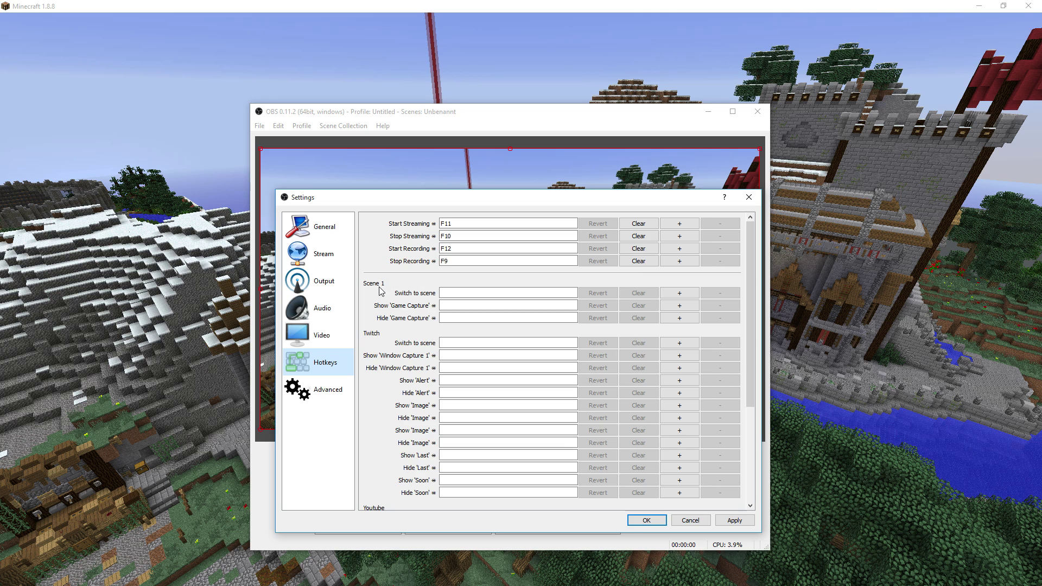
left_click(342, 395)
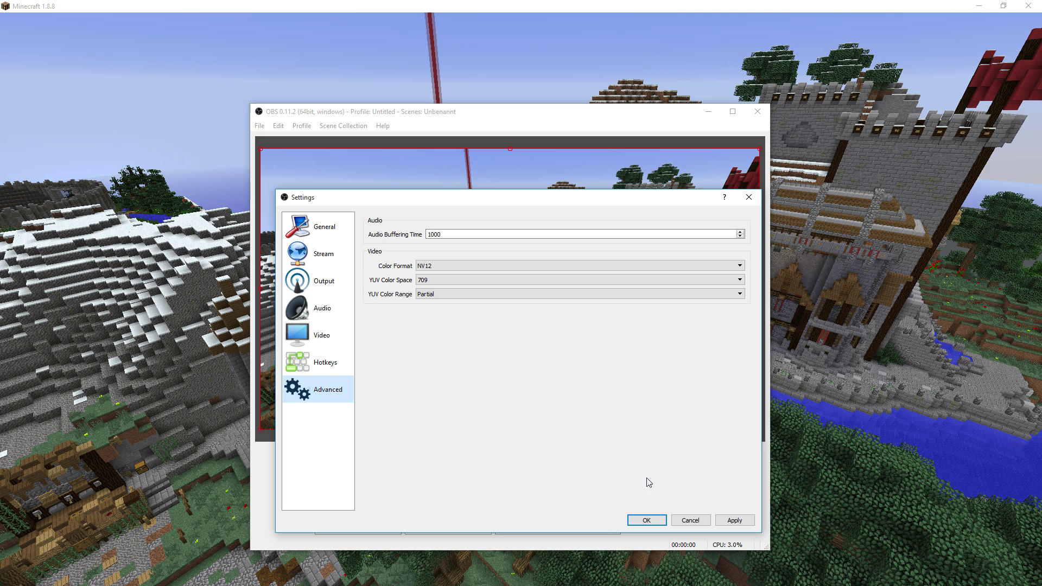
left_click(647, 520)
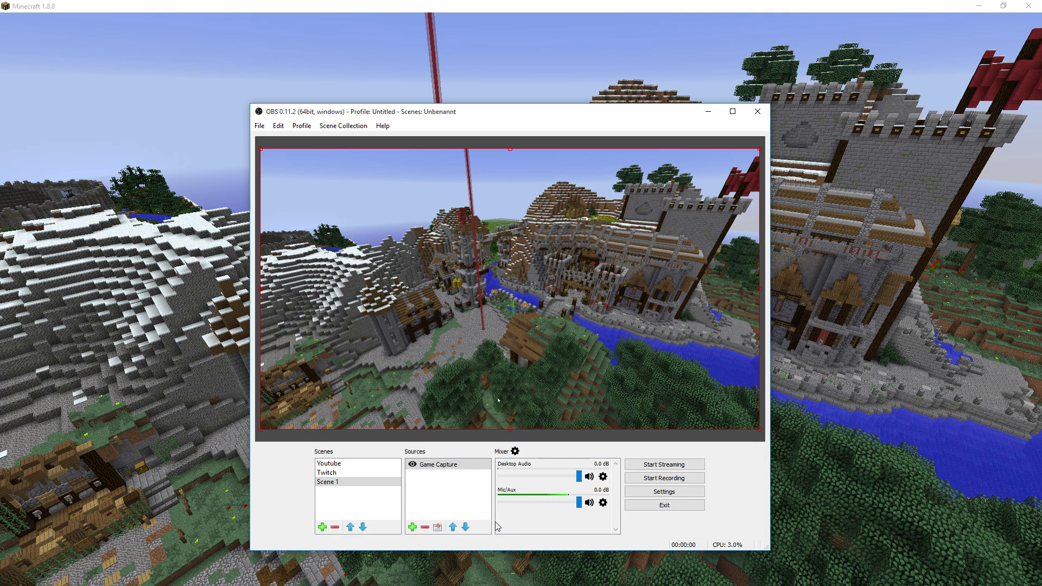
In the mixer's Advanced Audio Properties, clear tracks 2–4 for Desktop Audio and Mic/Aux.
left_click(515, 452)
left_click(708, 325)
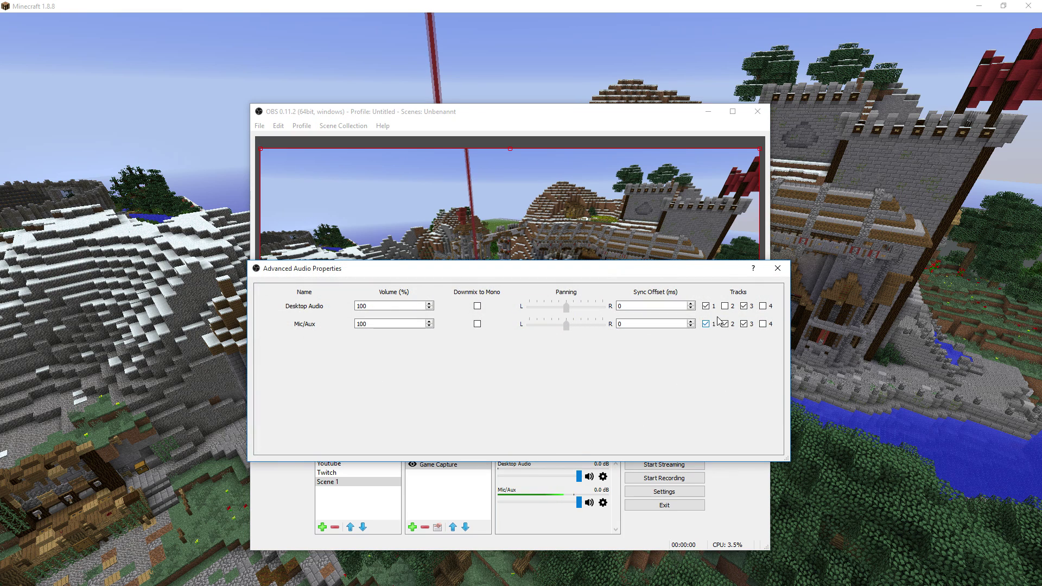
left_click(725, 306)
left_click(764, 306)
left_click(764, 324)
left_click(725, 306)
left_click(725, 324)
left_click(744, 306)
left_click(744, 324)
left_click(763, 324)
left_click(763, 306)
Leave Desktop Audio and Mic/Aux on track 1 only and close the properties dialog.
left_click(706, 324)
left_click(725, 324)
left_click(743, 306)
left_click(743, 324)
left_click(744, 324)
left_click(744, 306)
left_click(725, 324)
left_click(706, 324)
left_click(773, 275)
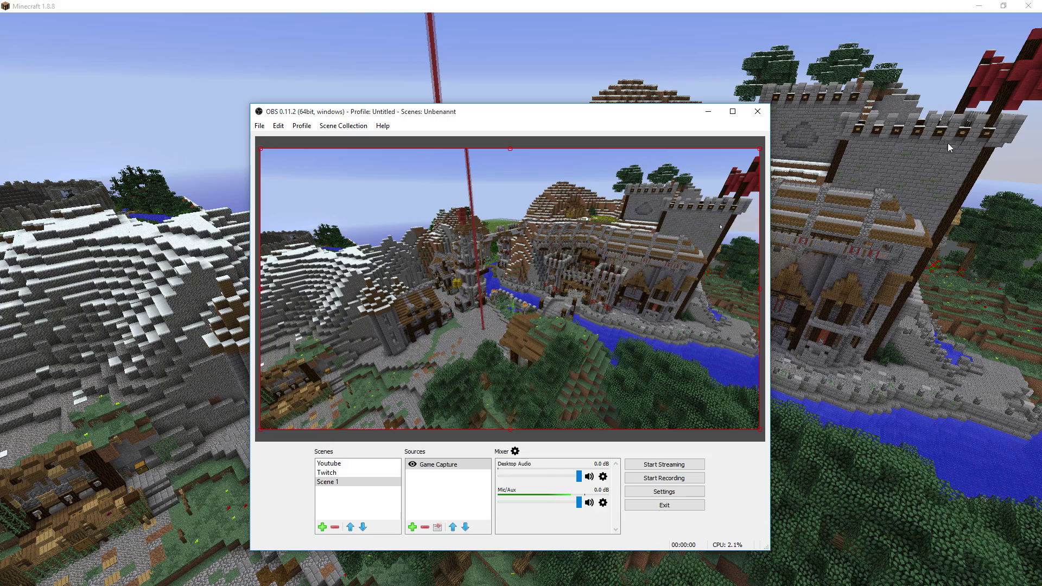
Start streaming the Minecraft Game Capture from OBS.
left_click(672, 466)
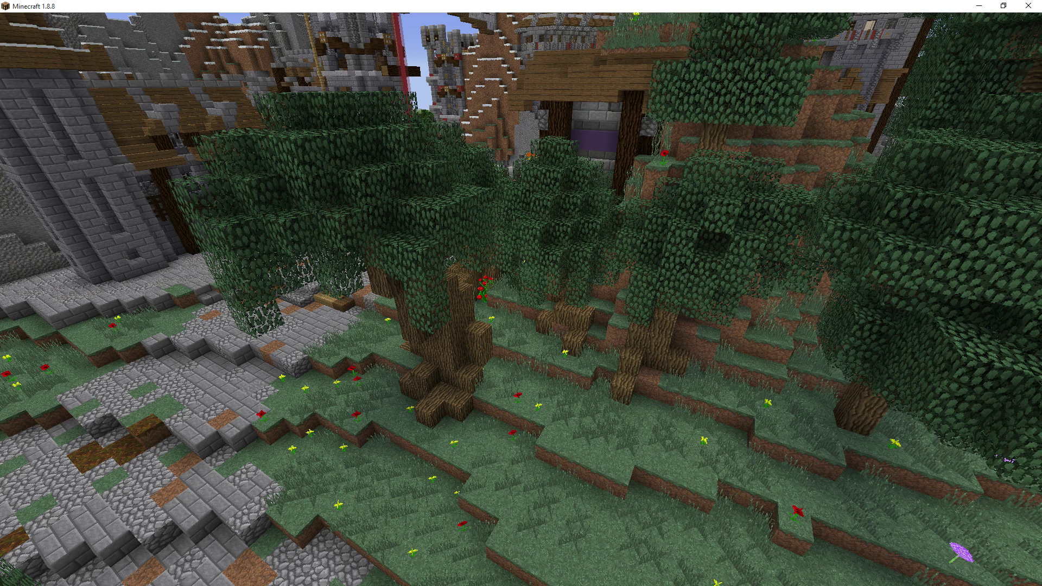
Start OBS recording and stop the stream, then return to Minecraft with the inventory closed.
key("e")
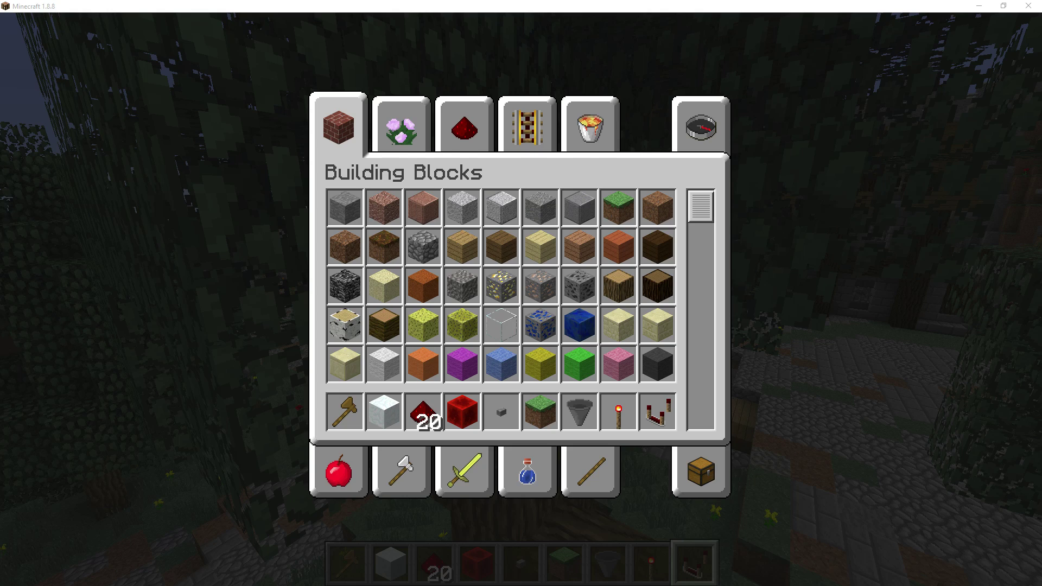
key("alt+Tab")
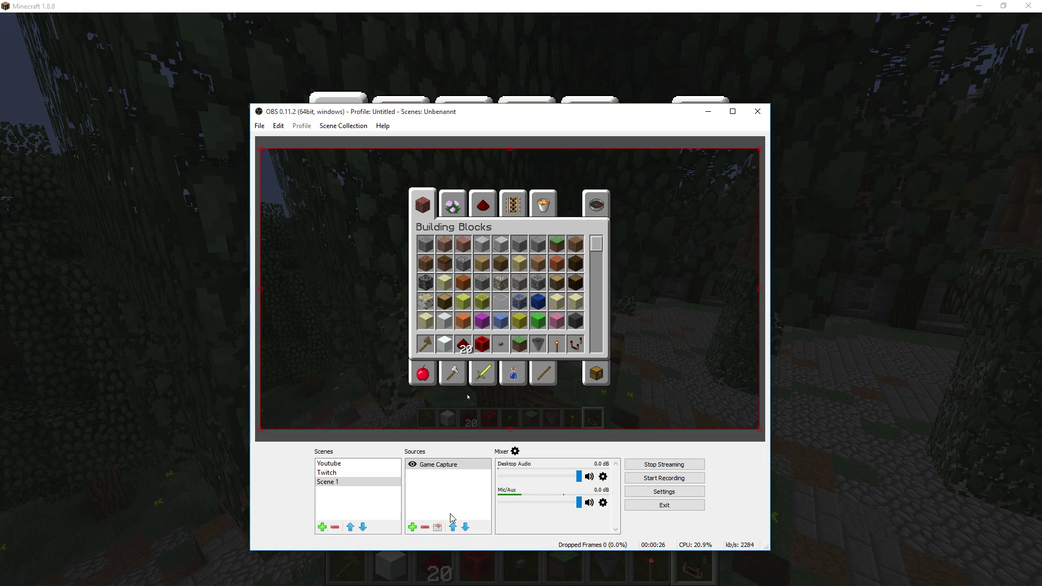
left_click(685, 481)
left_click(685, 467)
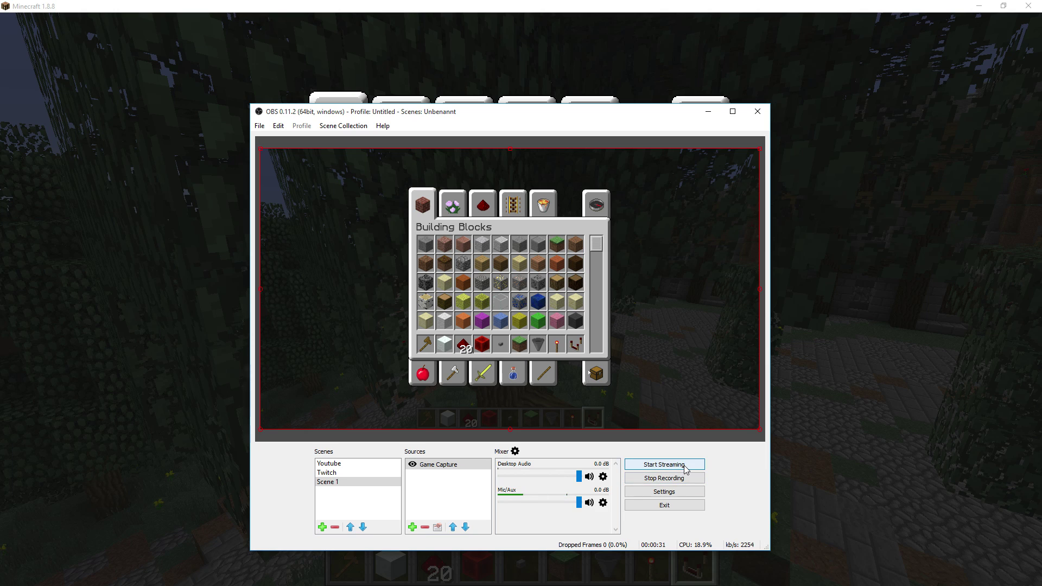
left_click(887, 476)
key("e")
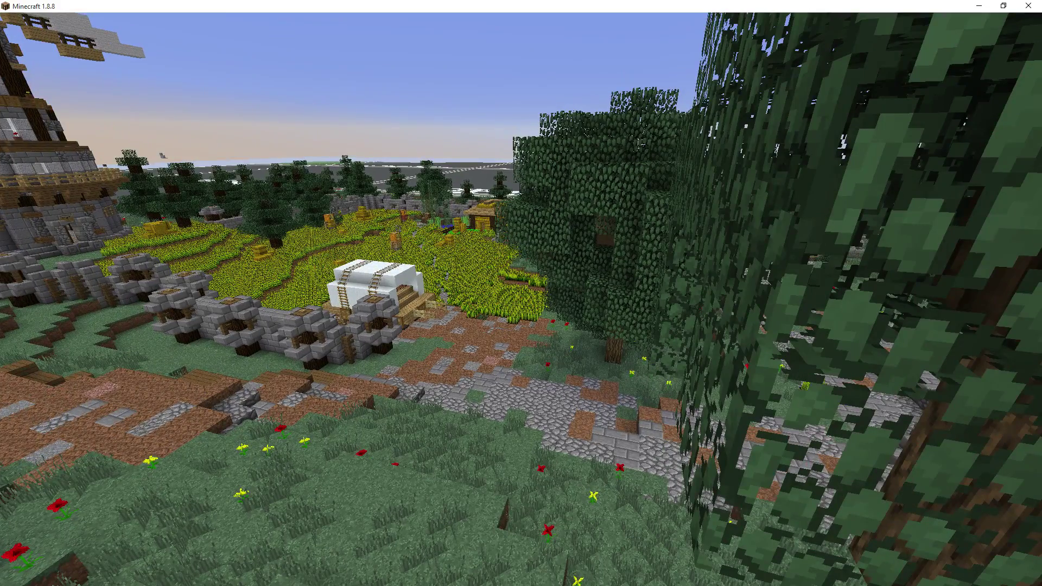